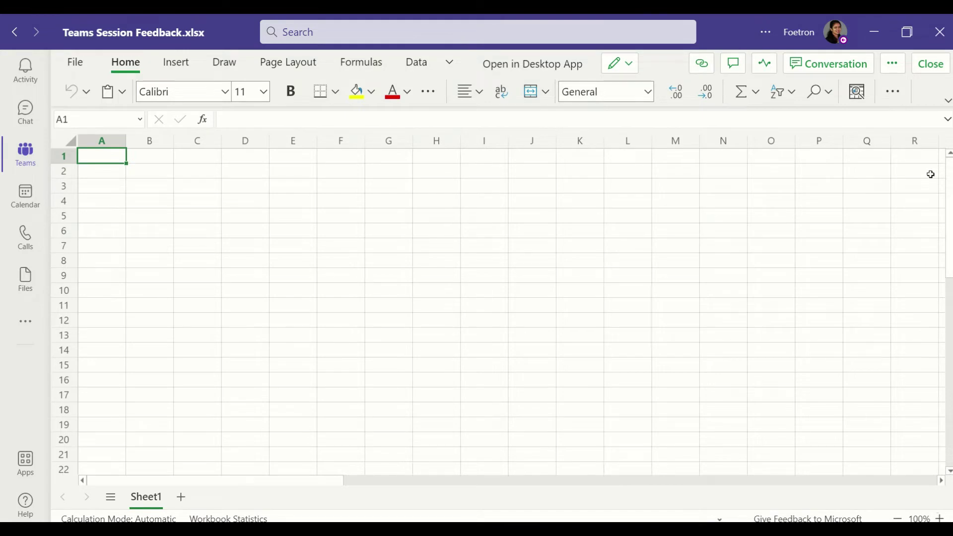
- Open the file's conversation pane on the right of the workbook
left_click(836, 67)
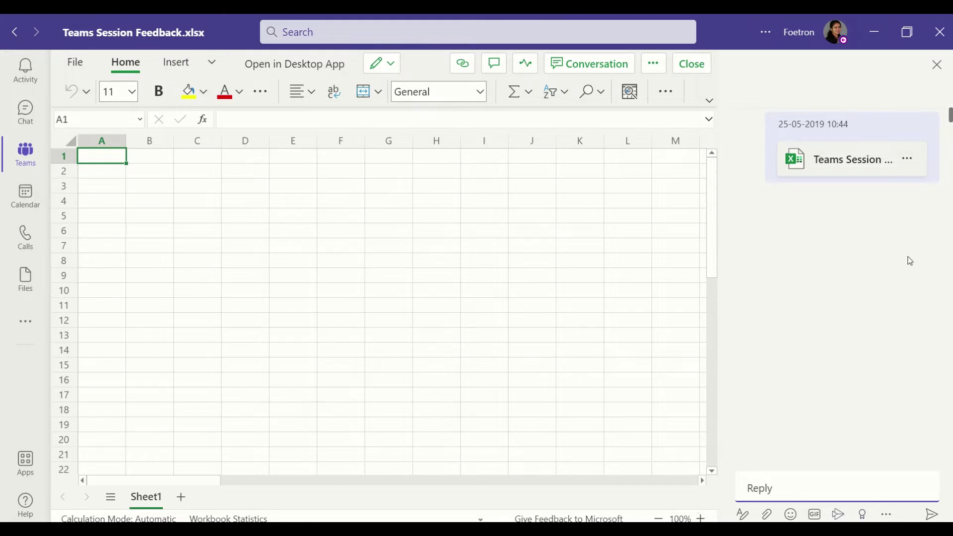
mouse_move(775, 128)
- Post 'This needs to be updated.' in the conversation, tagging the Foetron Knowledge Innovation team
type("@team")
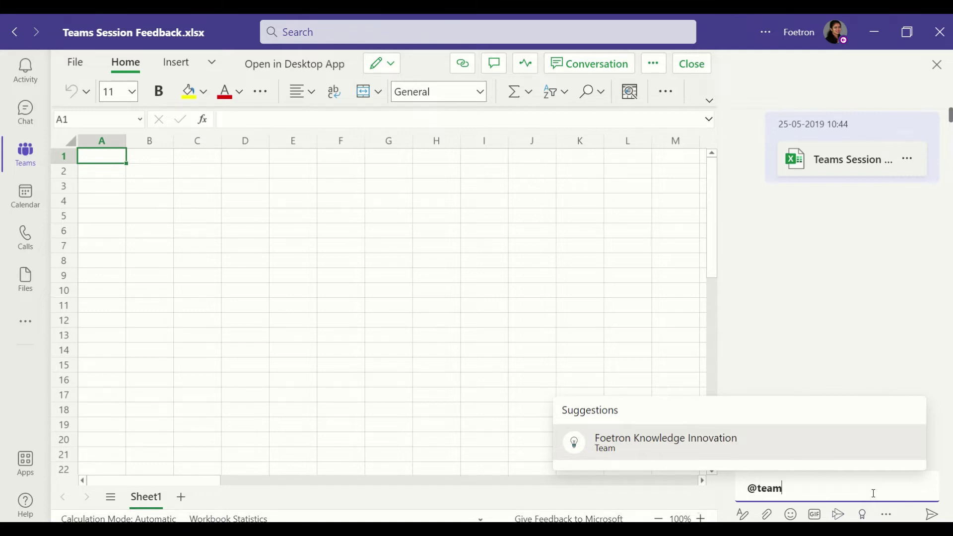
key("Return")
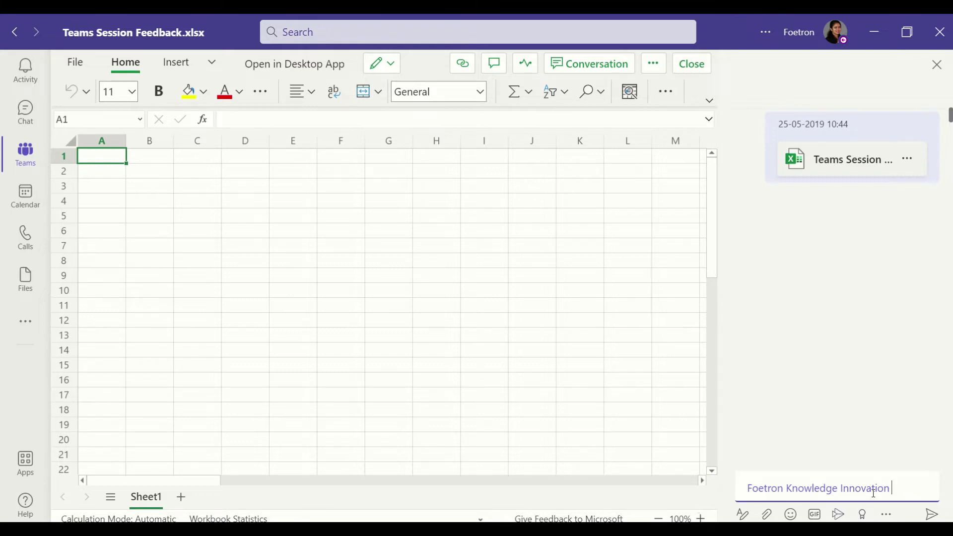
type("This")
type(" needs yo")
key("BackSpace")
key("BackSpace")
type("t")
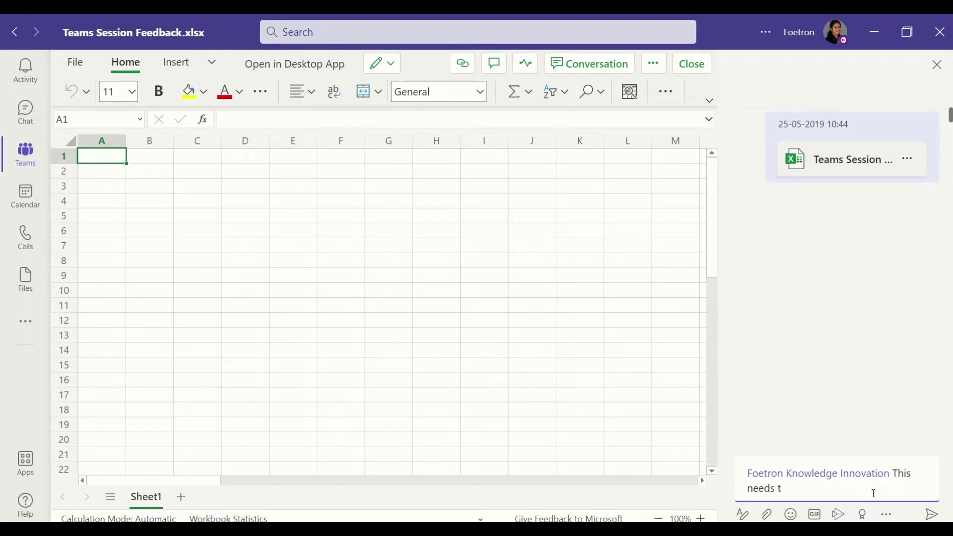
type("o be updated.")
key("Return")
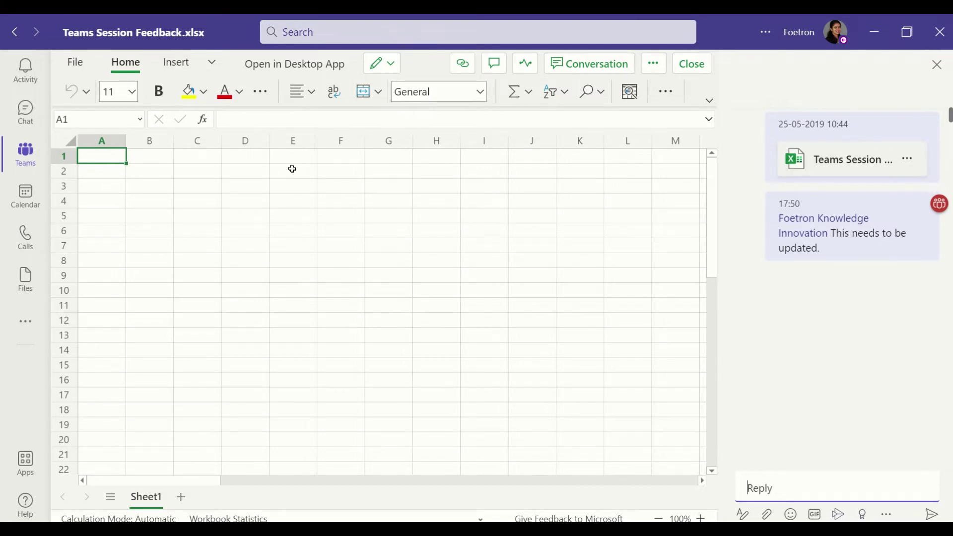
type("S.No")
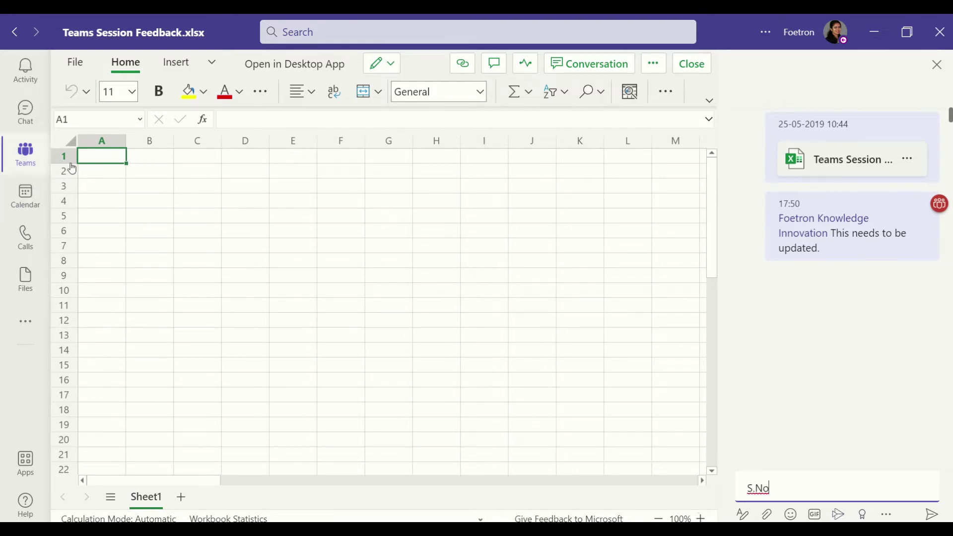
- Enter S.No. in A1 and Description in B1, clearing stray text from the reply box
double_click(102, 155)
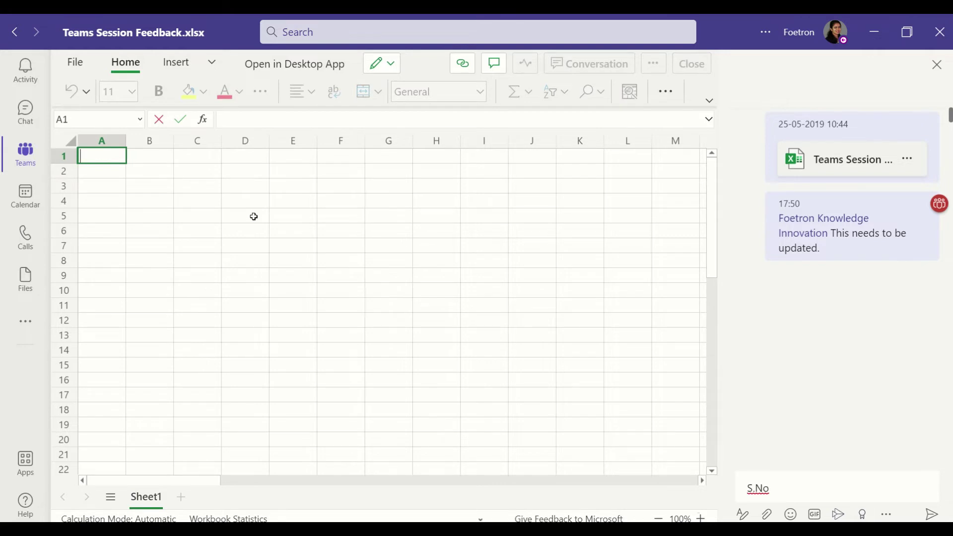
type("S.No.")
left_click_drag(784, 492, 713, 492)
key("BackSpace")
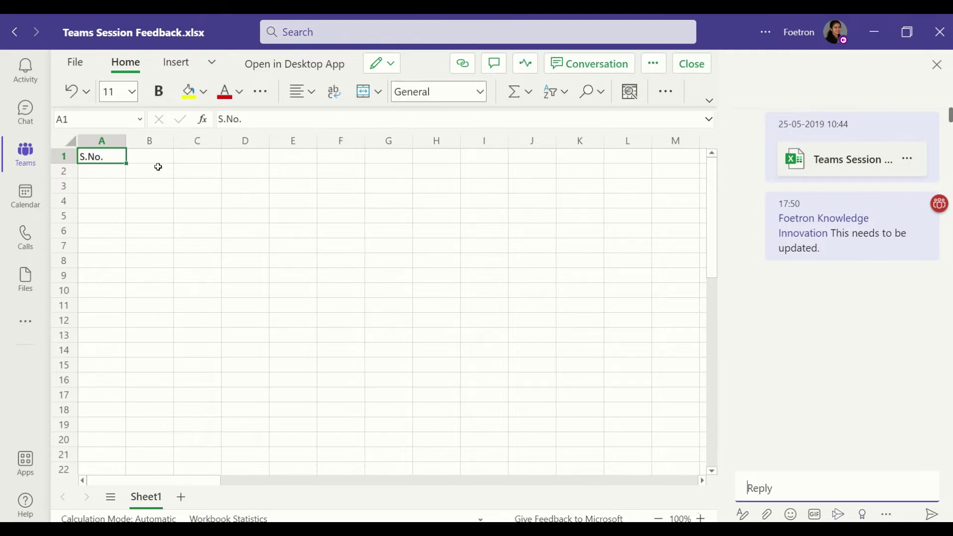
key("Return")
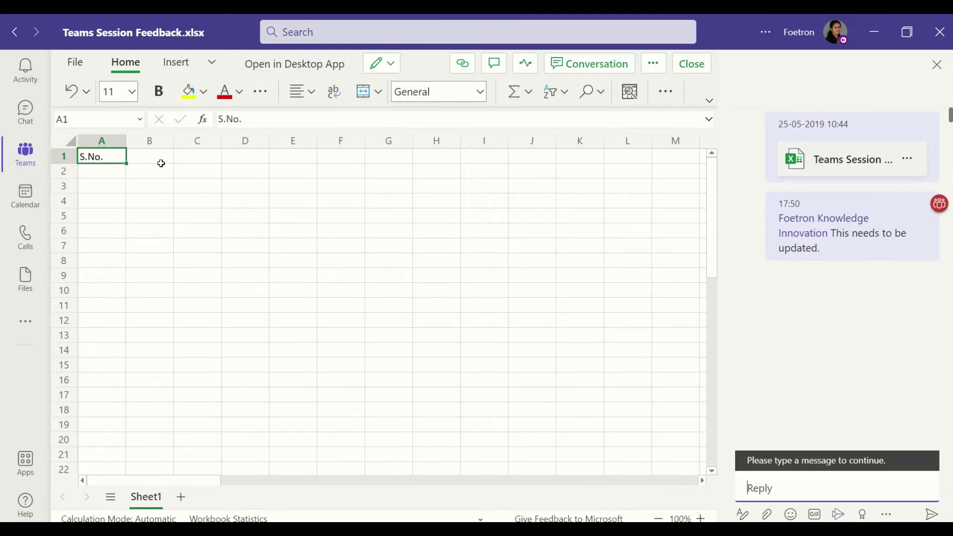
left_click(161, 164)
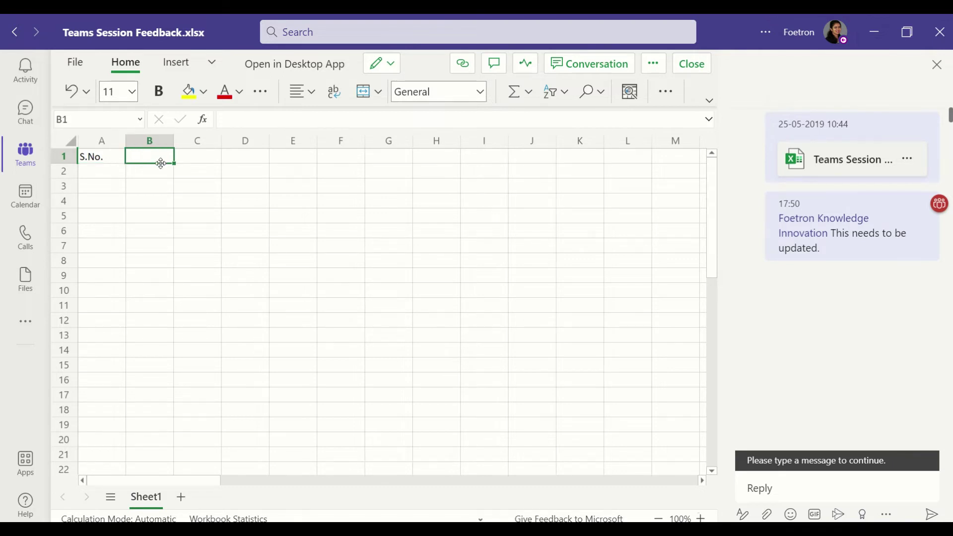
type("De")
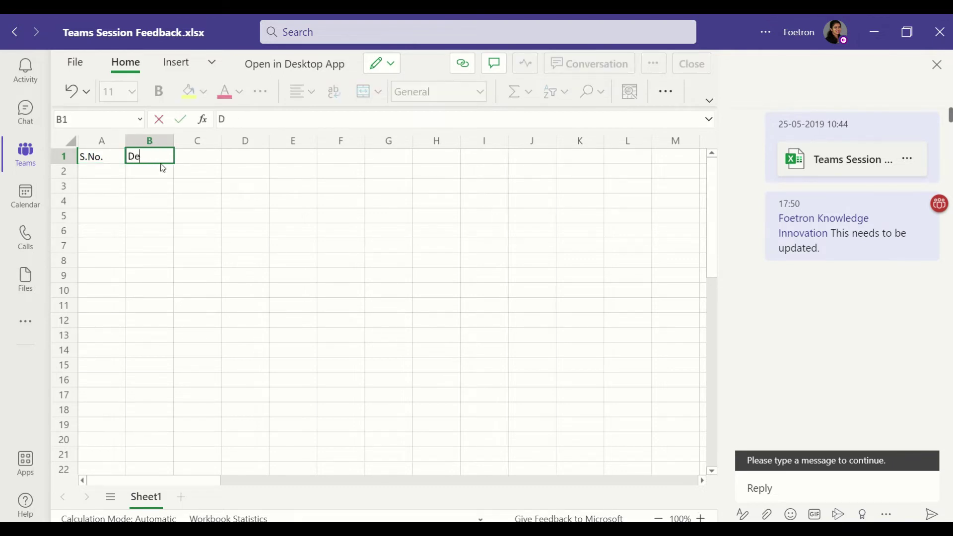
type("scription")
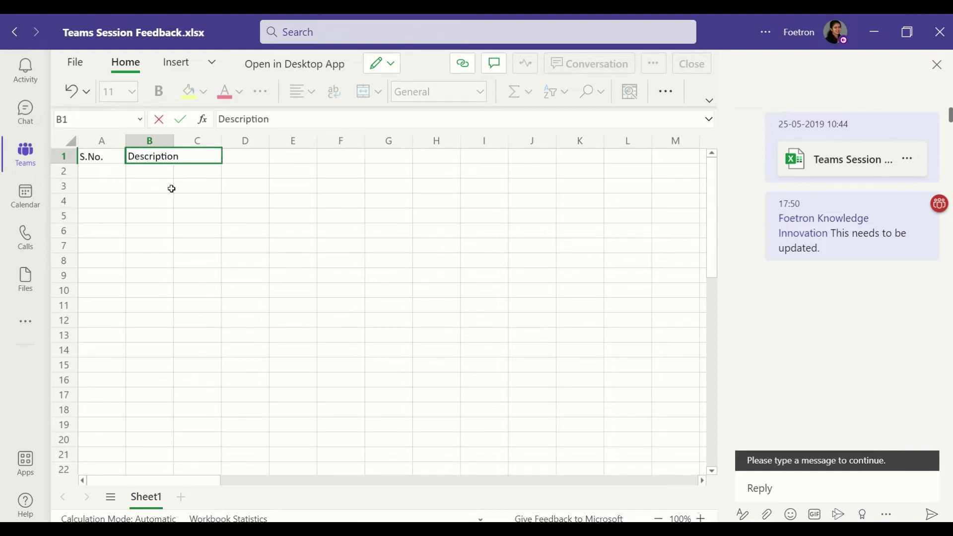
left_click(169, 186)
- Extend the B1 header to Description/Comments and widen column B to fit
left_click_drag(173, 141, 193, 144)
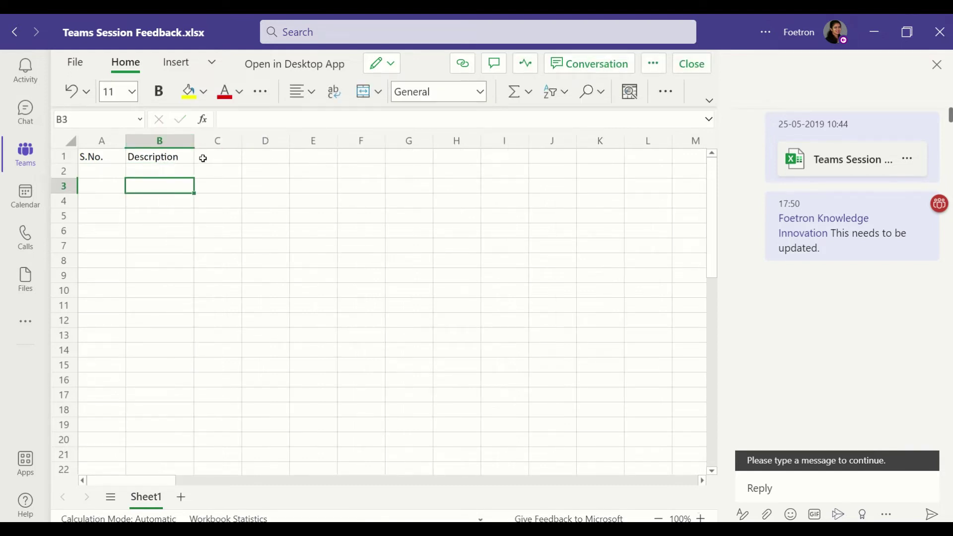
double_click(187, 156)
type("/")
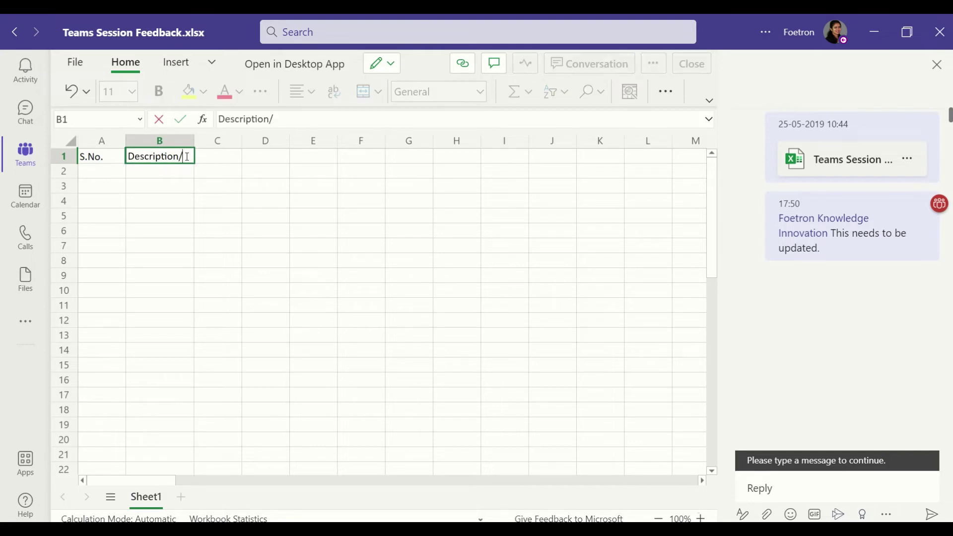
type("Commentsa")
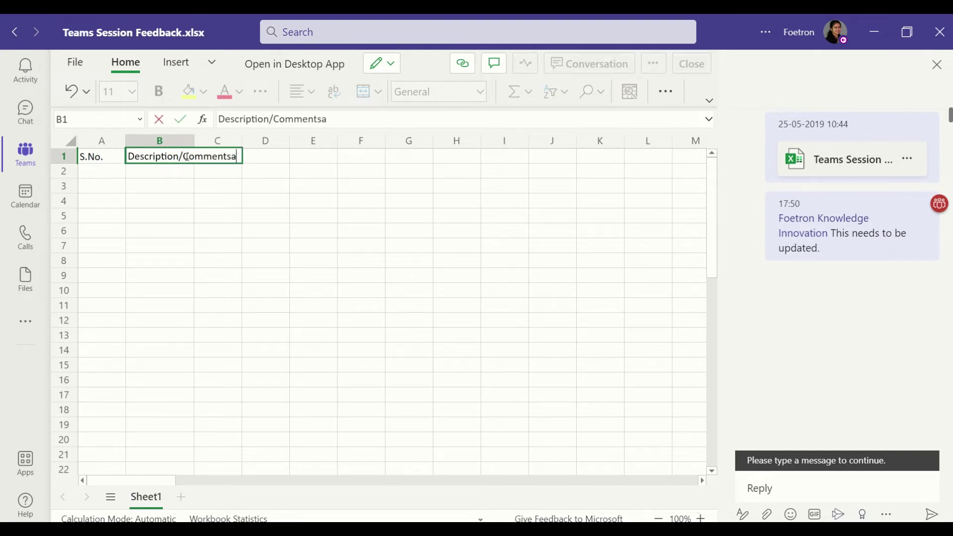
key("BackSpace")
key("Return")
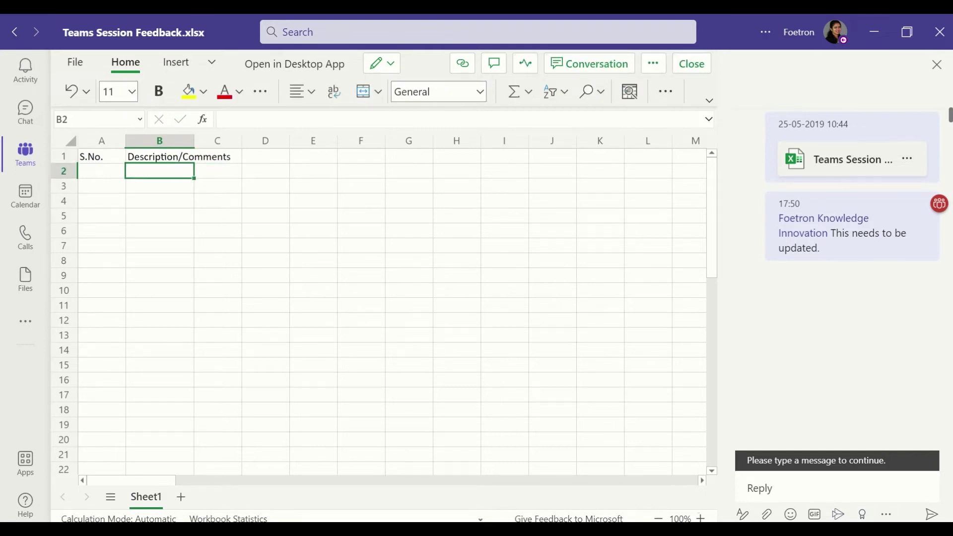
left_click_drag(193, 141, 252, 142)
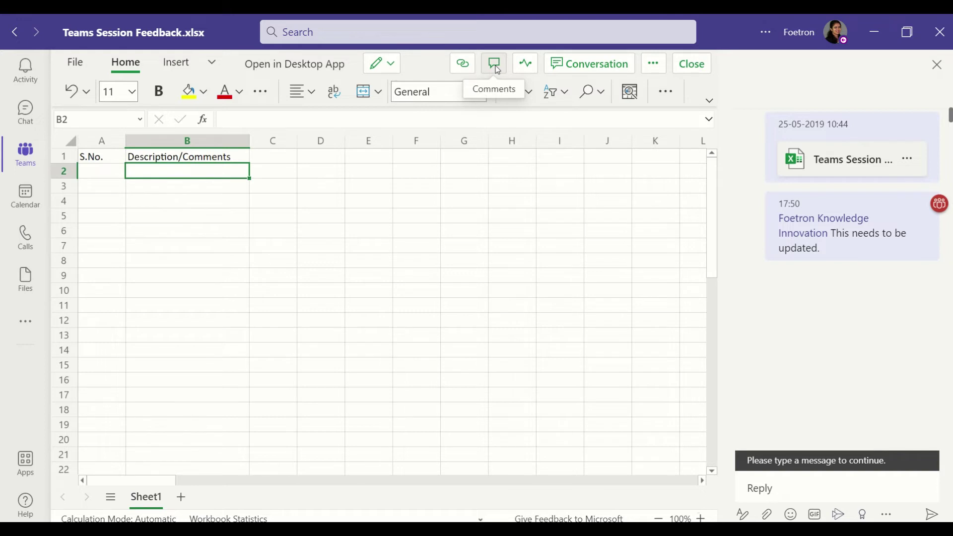
- Show the workbook's Comments pane, select row 2 and start a new comment on A2
left_click(497, 69)
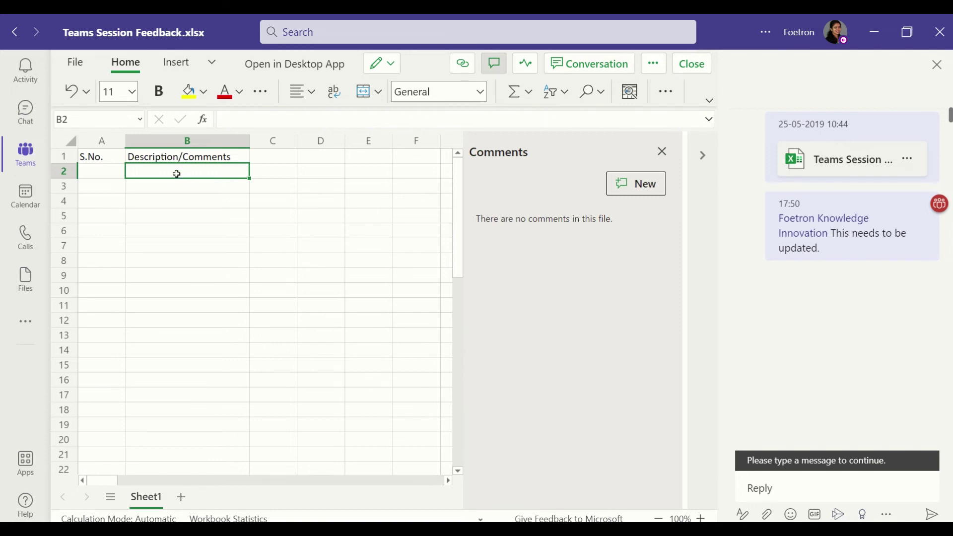
left_click(63, 175)
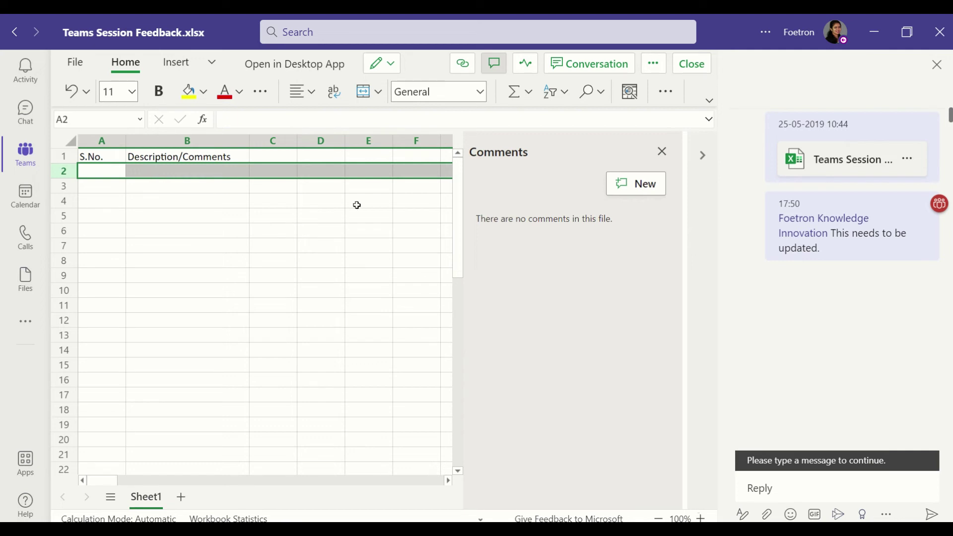
left_click(631, 193)
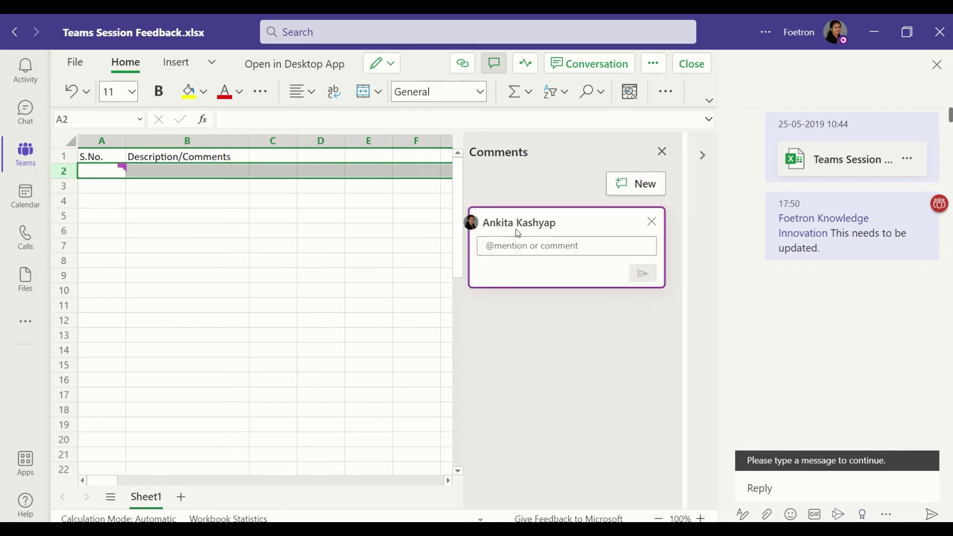